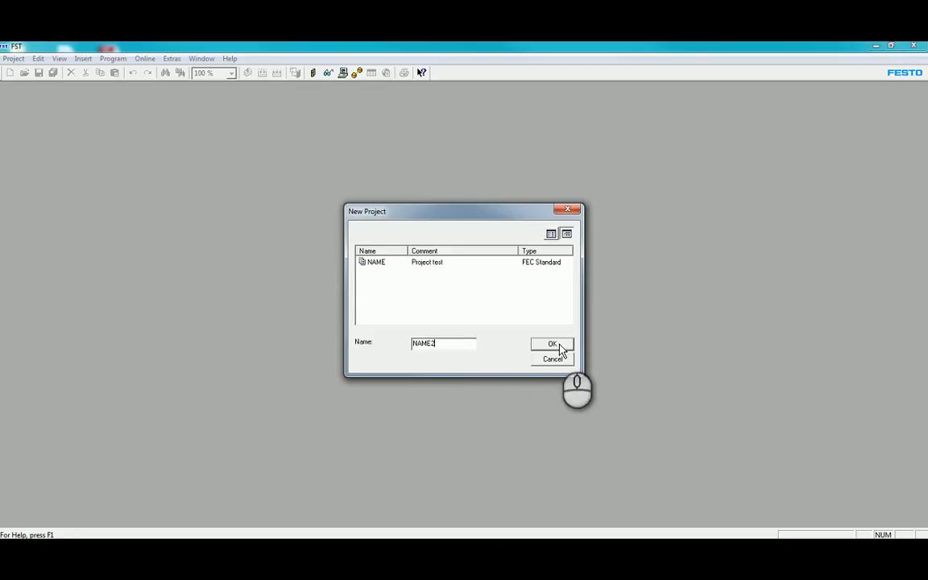
Create the project NAME2 with the FEC-CPX controller and the comment "Project Test"
{"action": "left_click", "coordinate": [556, 345]}
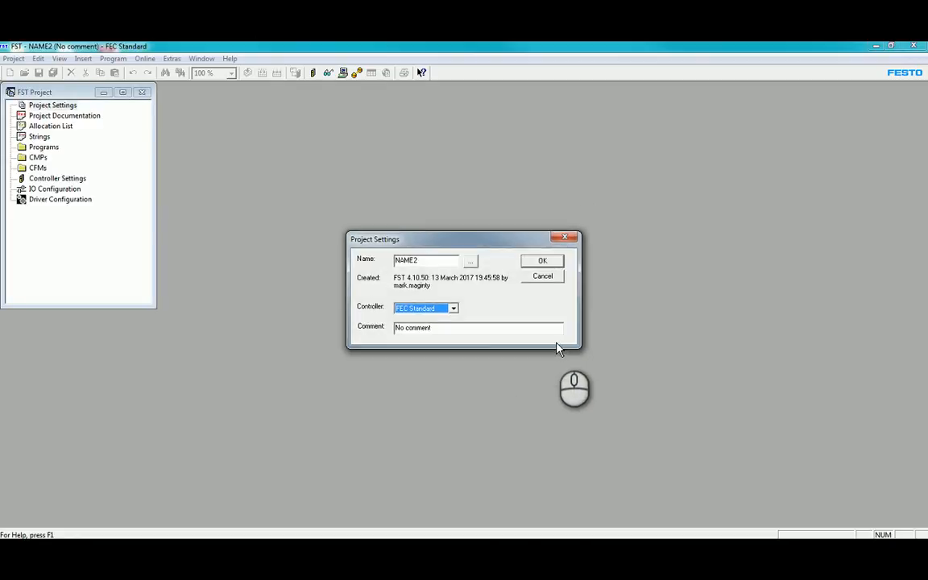
{"action": "left_click", "coordinate": [452, 310]}
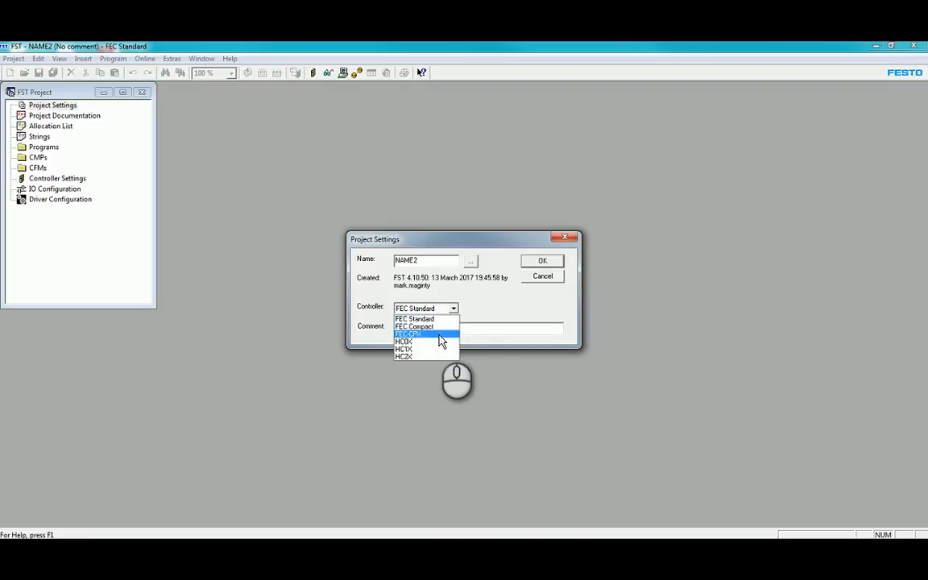
{"action": "left_click", "coordinate": [439, 334]}
{"action": "left_click_drag", "start_coordinate": [439, 330], "coordinate": [389, 333]}
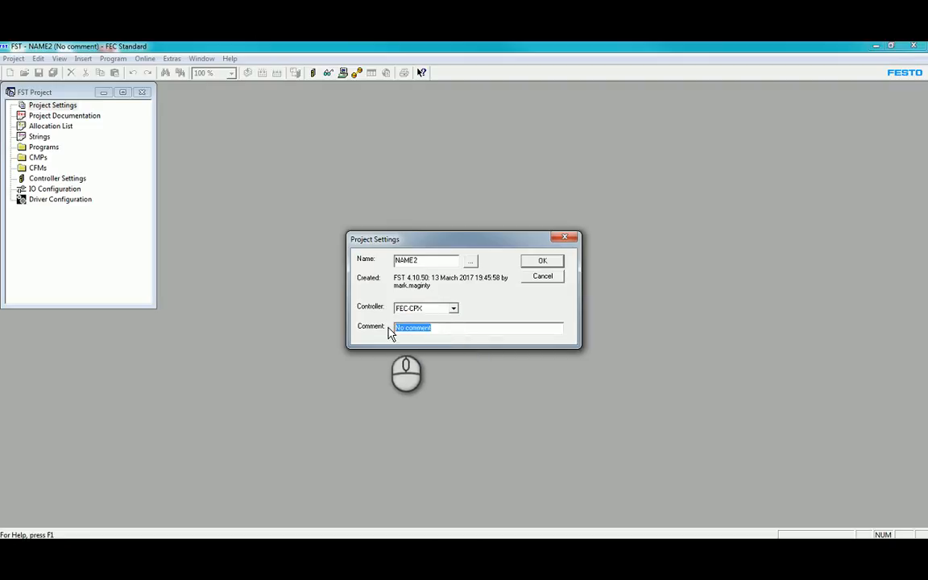
{"action": "type", "text": "Project Test"}
{"action": "left_click", "coordinate": [534, 264]}
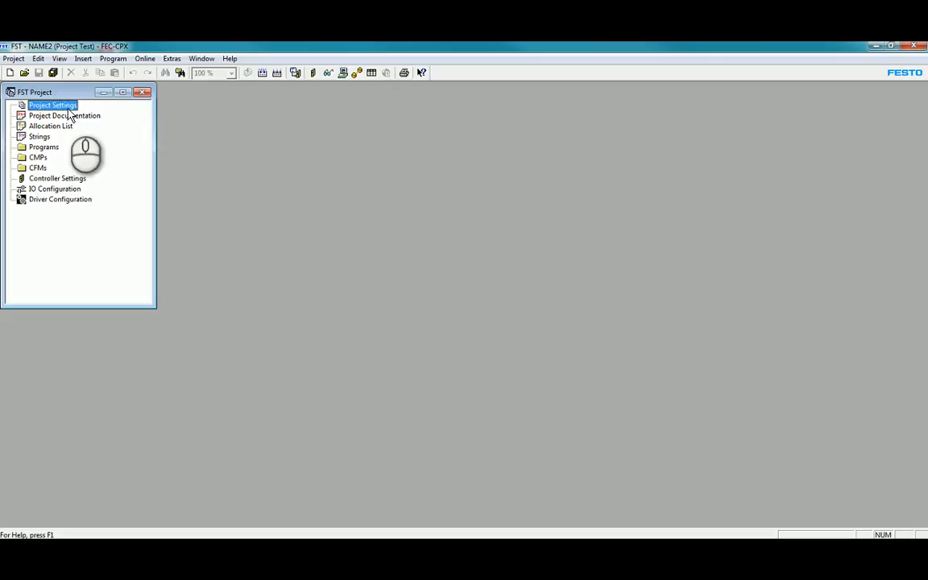
{"action": "left_click", "coordinate": [56, 179]}
{"action": "left_click", "coordinate": [57, 188]}
{"action": "left_click", "coordinate": [54, 202]}
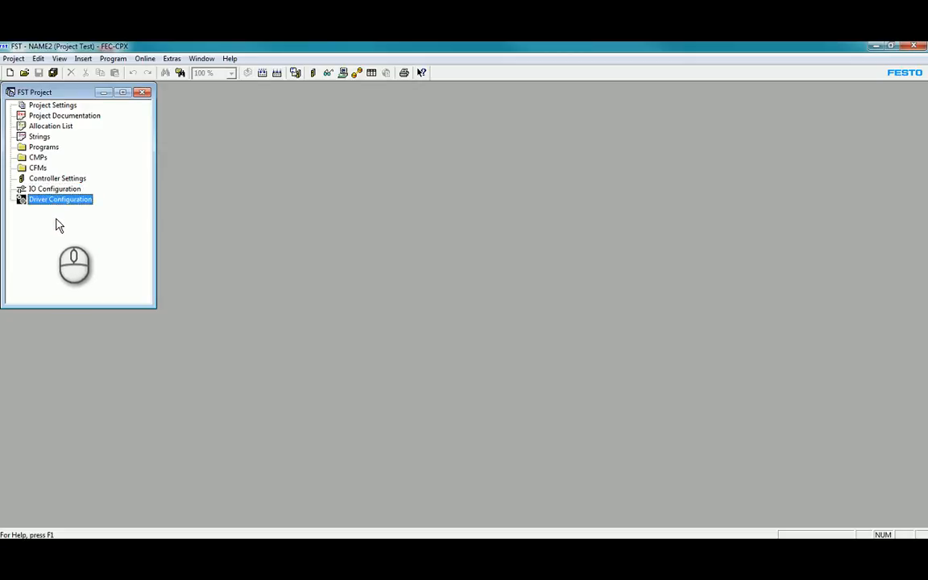
Enable autostart after download and the download of source files in the controller settings
{"action": "double_click", "coordinate": [55, 179]}
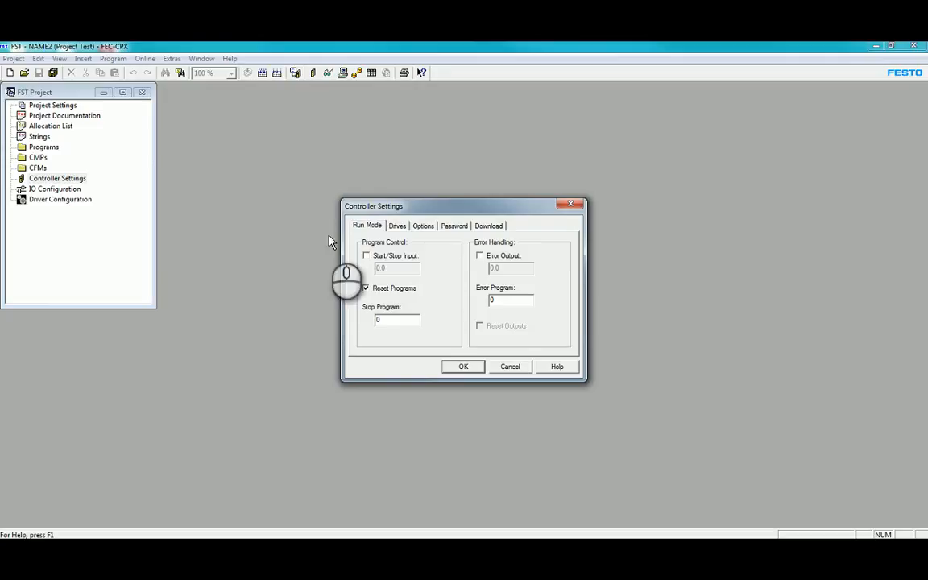
{"action": "left_click", "coordinate": [486, 227]}
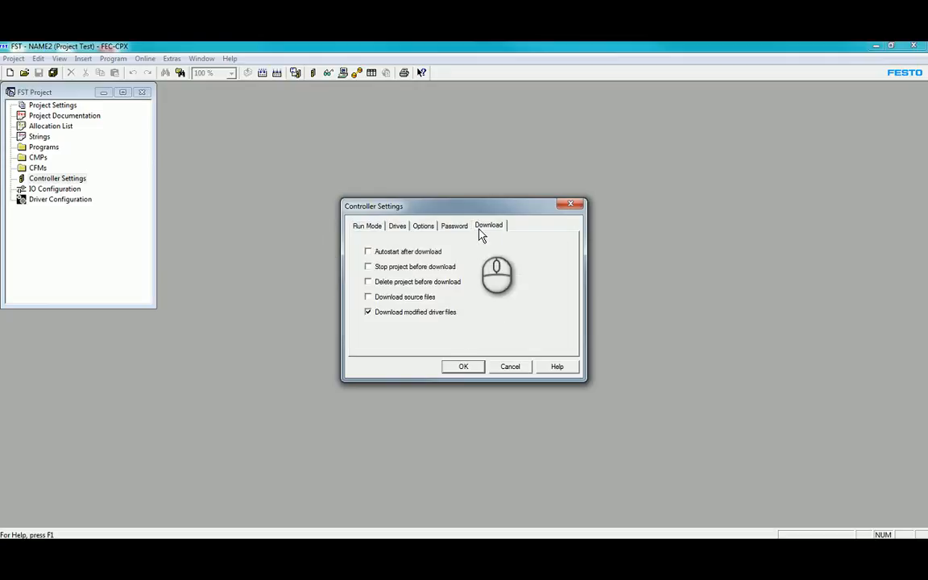
{"action": "left_click", "coordinate": [392, 254]}
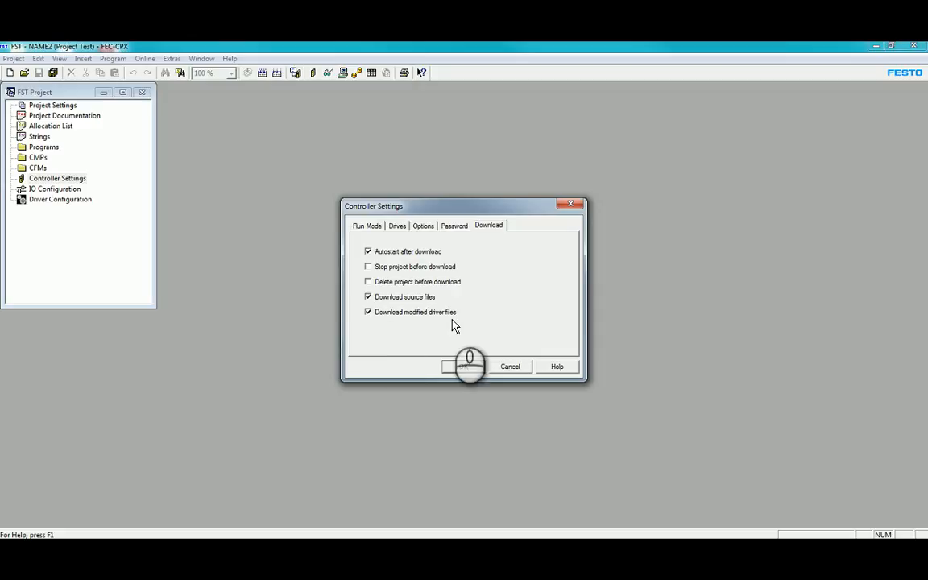
{"action": "left_click", "coordinate": [463, 367]}
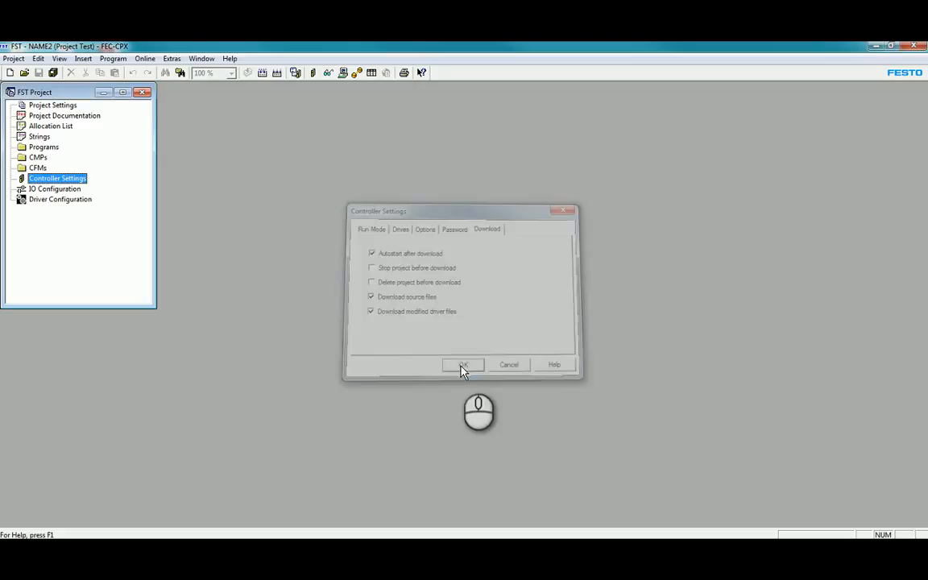
Open the project's IO configuration to view the CPX modules and module catalog, and close the catalog
{"action": "double_click", "coordinate": [56, 190]}
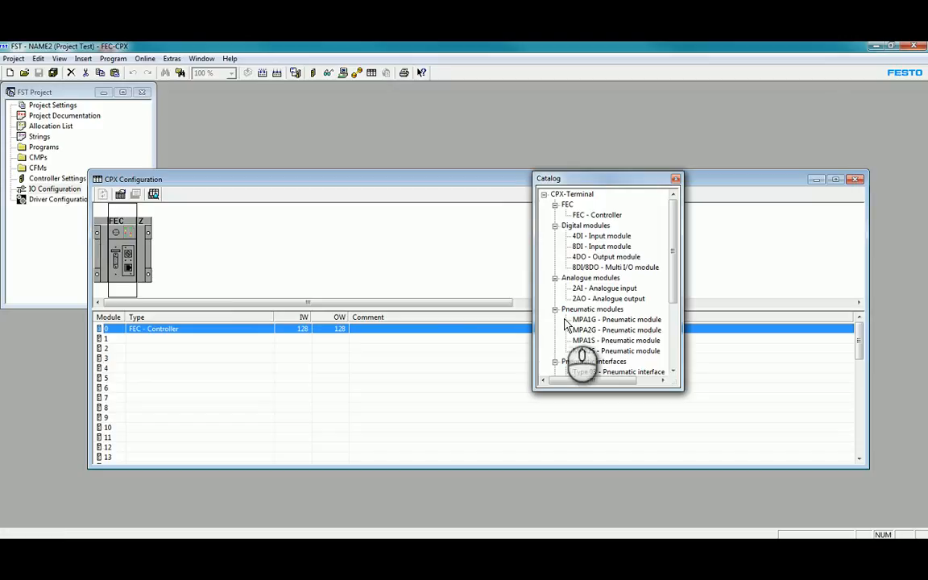
{"action": "left_click_drag", "start_coordinate": [503, 182], "coordinate": [523, 169]}
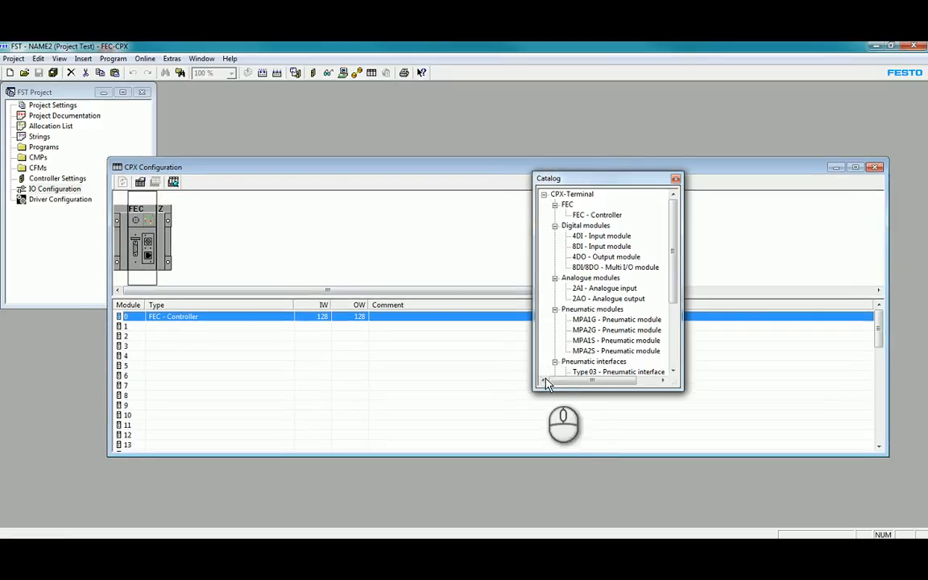
{"action": "mouse_move", "coordinate": [573, 382]}
{"action": "left_mouse_down"}
{"action": "mouse_move", "coordinate": [589, 383]}
{"action": "mouse_move", "coordinate": [563, 386]}
{"action": "left_mouse_up"}
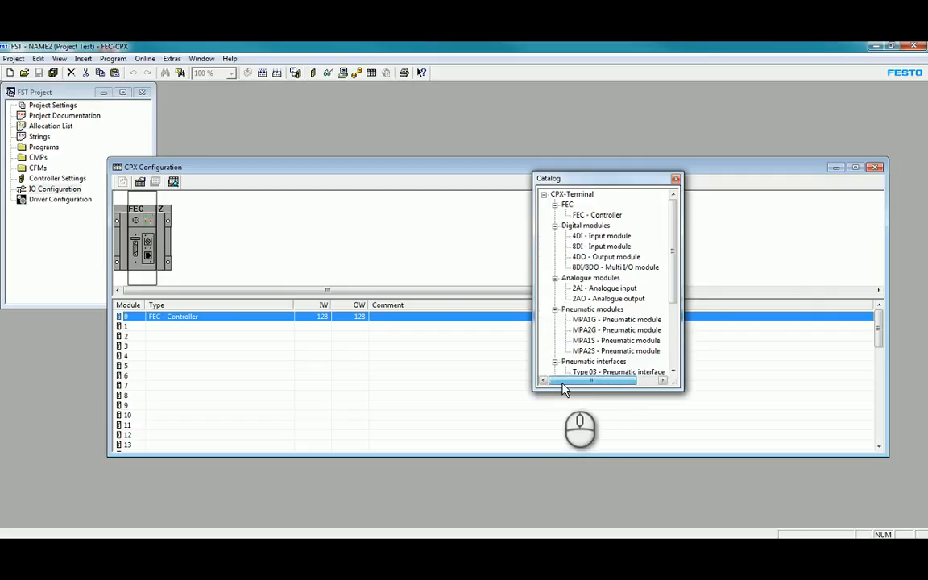
{"action": "left_click", "coordinate": [676, 179]}
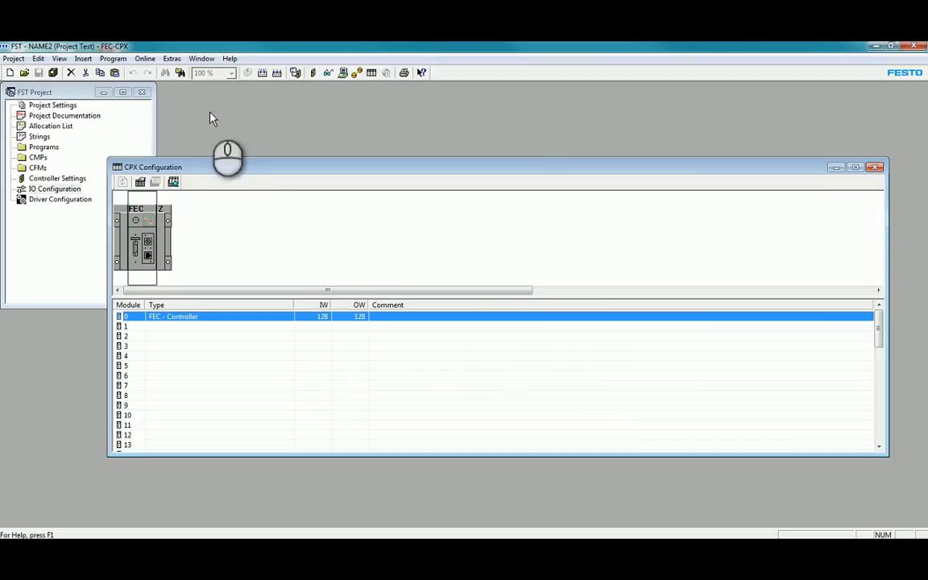
Try TCP/IP communication in the preferences, search for a controller, discard the changes and close the CPX configuration
{"action": "left_click", "coordinate": [172, 59]}
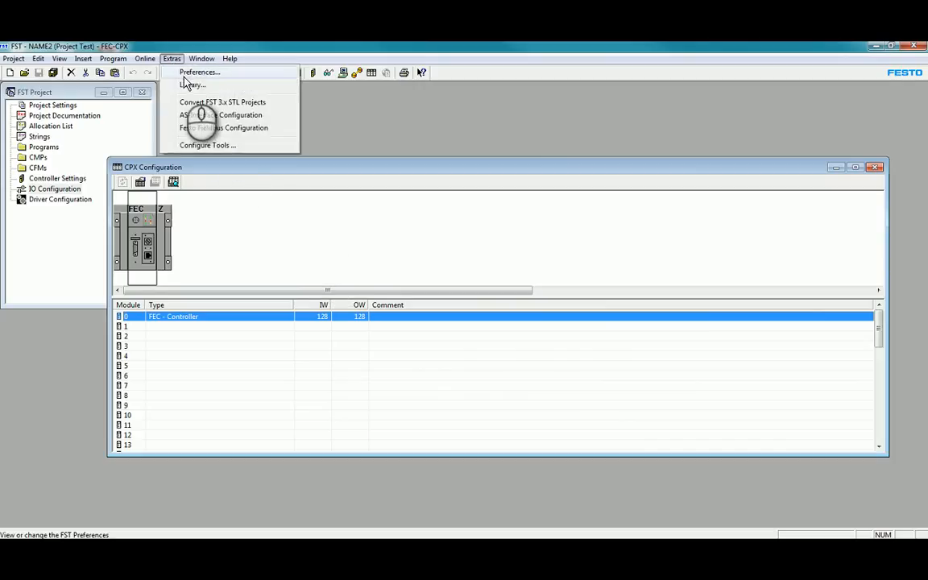
{"action": "left_click", "coordinate": [185, 78]}
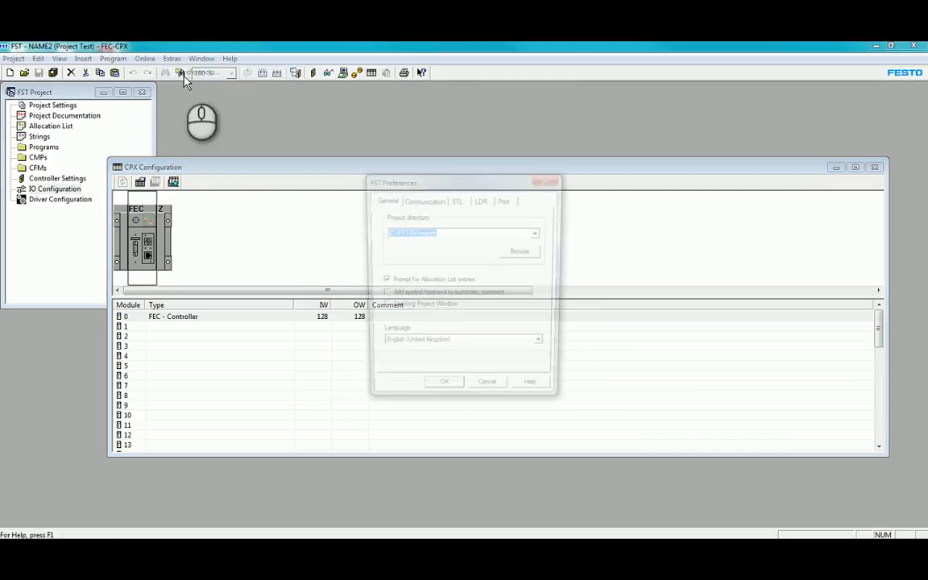
{"action": "left_click", "coordinate": [427, 201]}
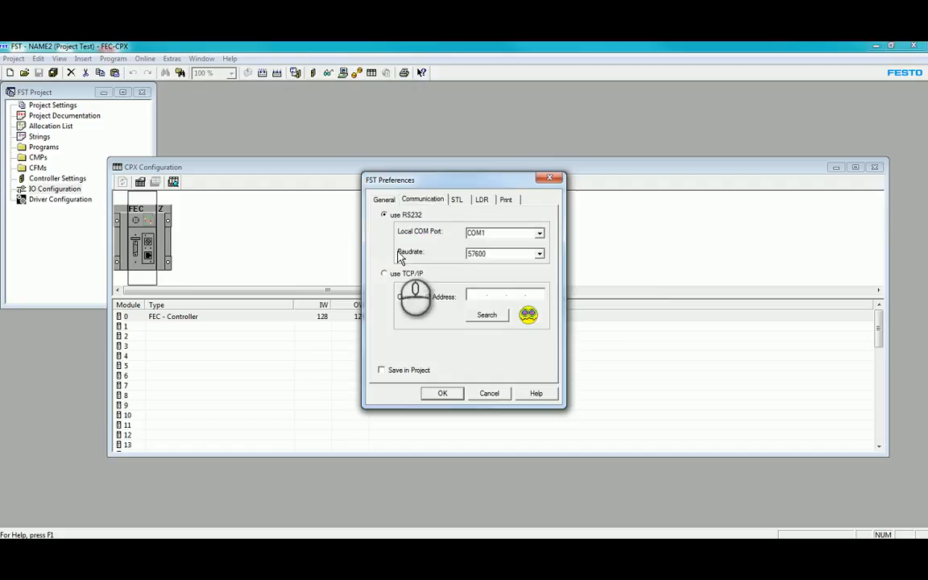
{"action": "left_click", "coordinate": [384, 274]}
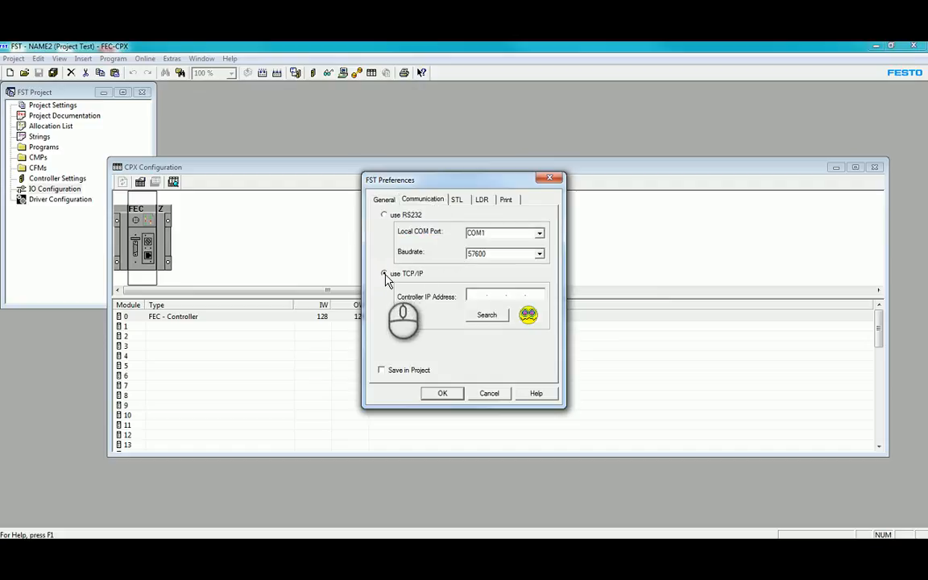
{"action": "left_click", "coordinate": [474, 318]}
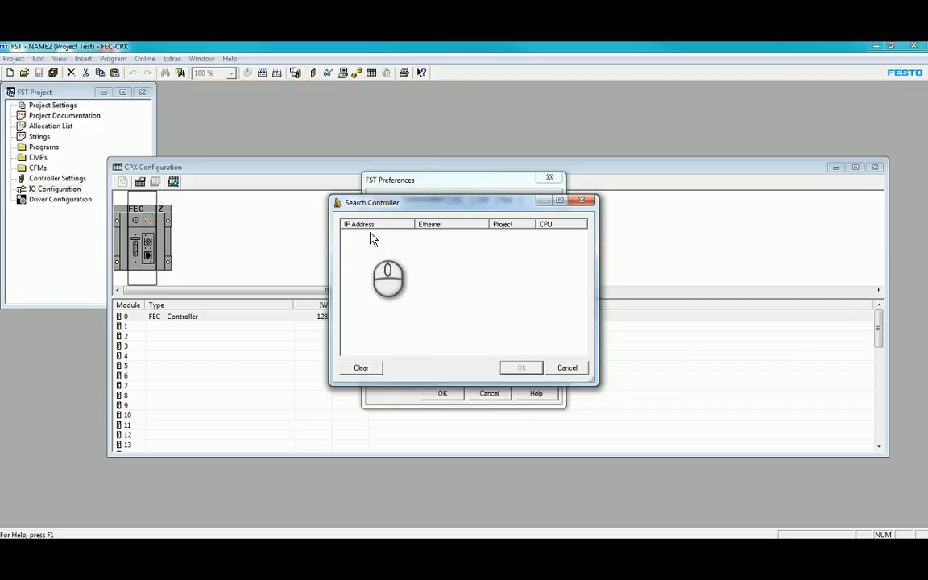
{"action": "left_click", "coordinate": [566, 368]}
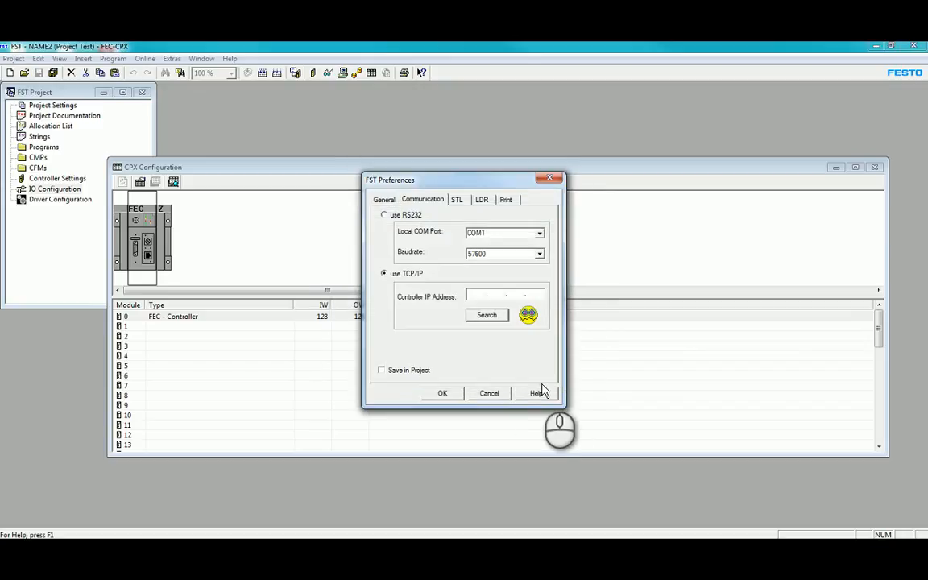
{"action": "left_click", "coordinate": [489, 392]}
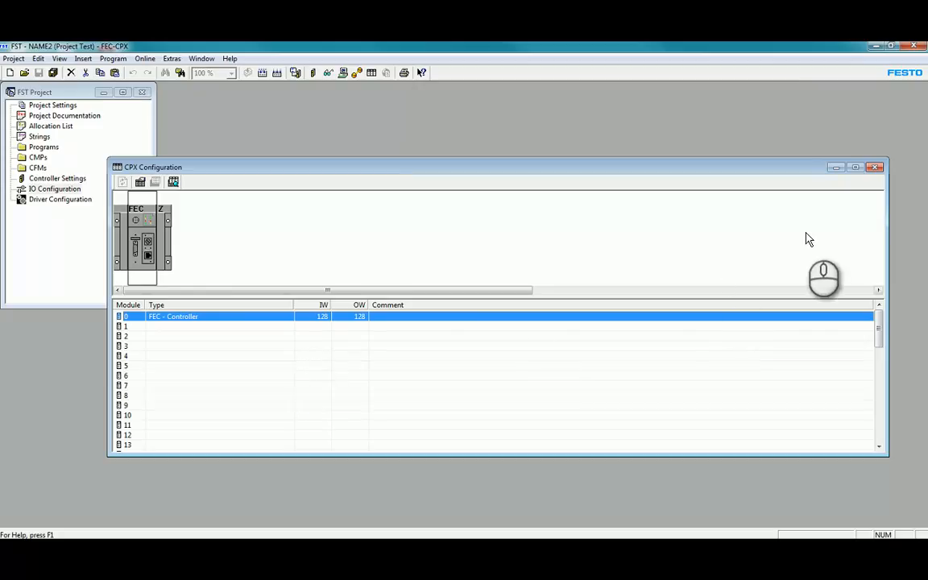
{"action": "left_click", "coordinate": [875, 167]}
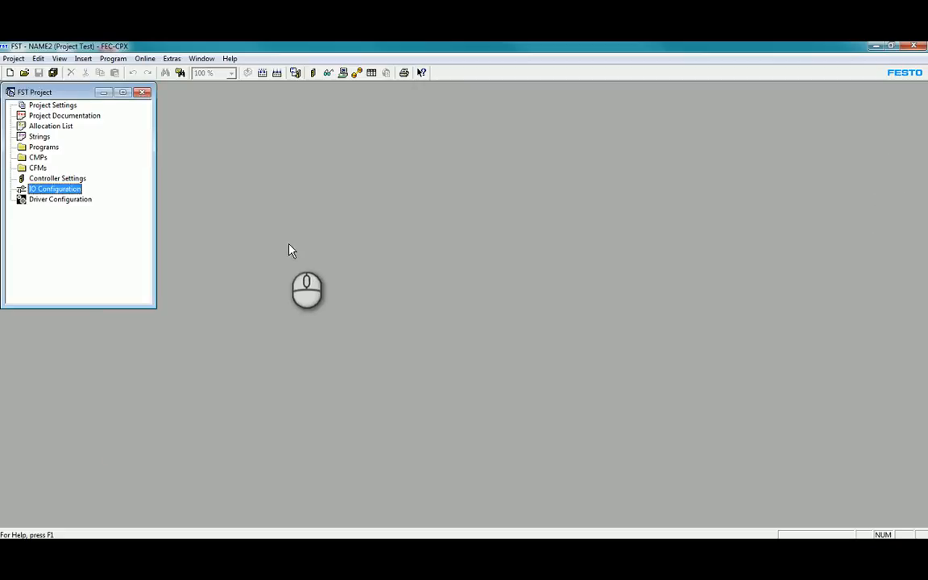
Create a new Statement List program with number 0, version 1 and the comment "test"
{"action": "left_click", "coordinate": [46, 150]}
{"action": "right_click", "coordinate": [48, 150]}
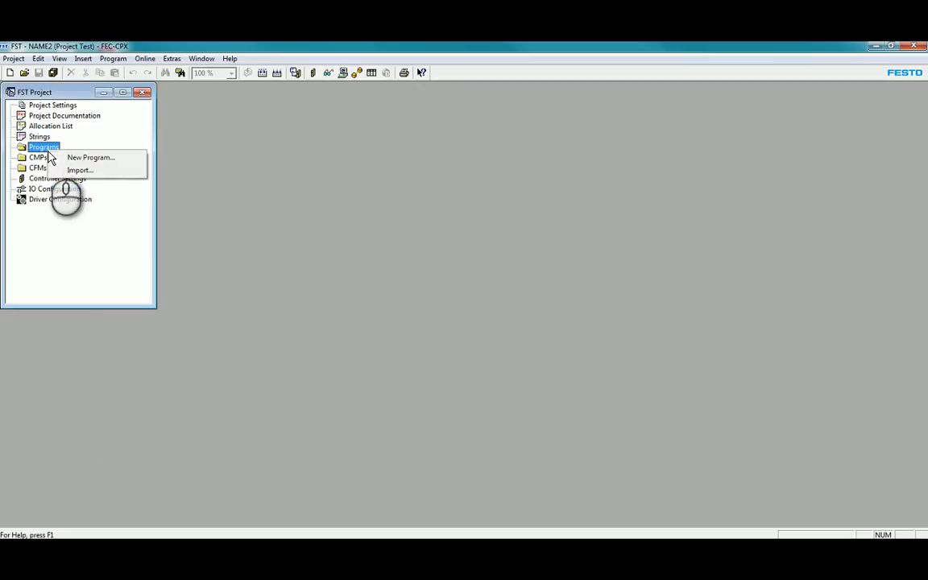
{"action": "left_click", "coordinate": [93, 159]}
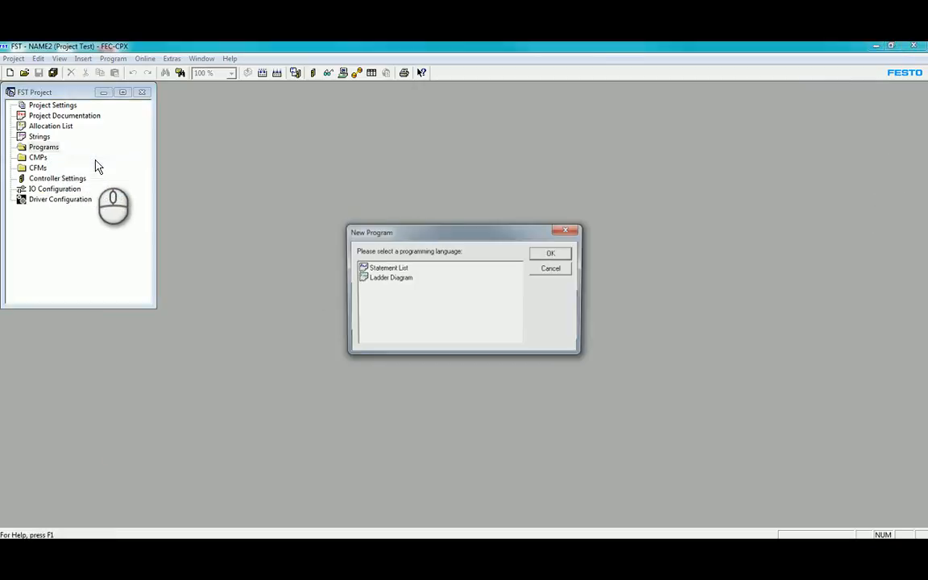
{"action": "left_click", "coordinate": [390, 270]}
{"action": "double_click", "coordinate": [390, 271]}
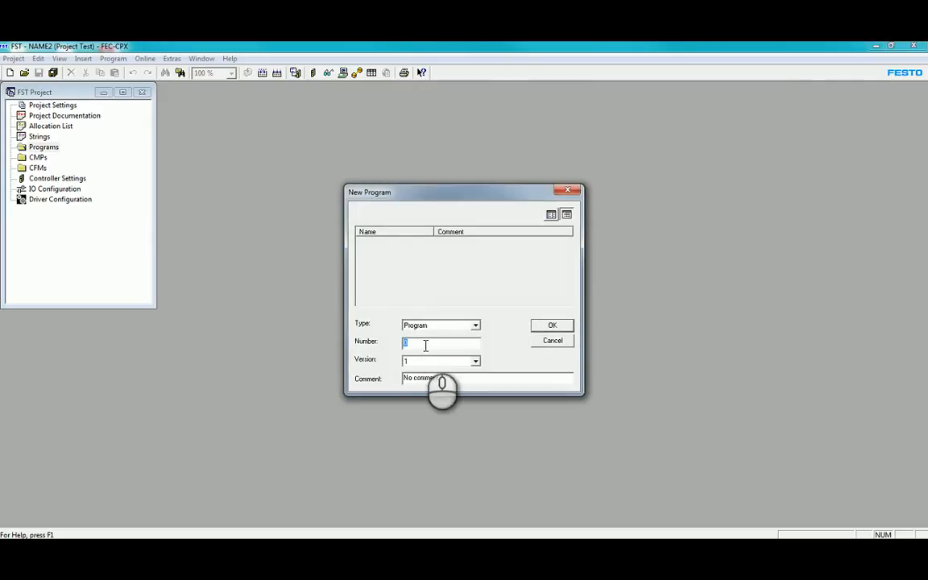
{"action": "left_click_drag", "start_coordinate": [443, 379], "coordinate": [394, 381]}
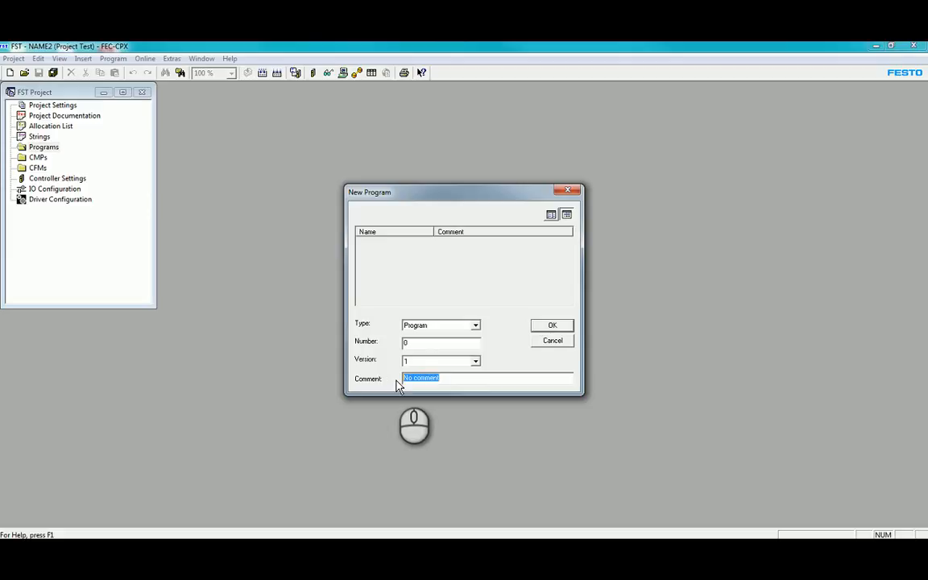
{"action": "type", "text": "test"}
{"action": "left_click", "coordinate": [562, 330]}
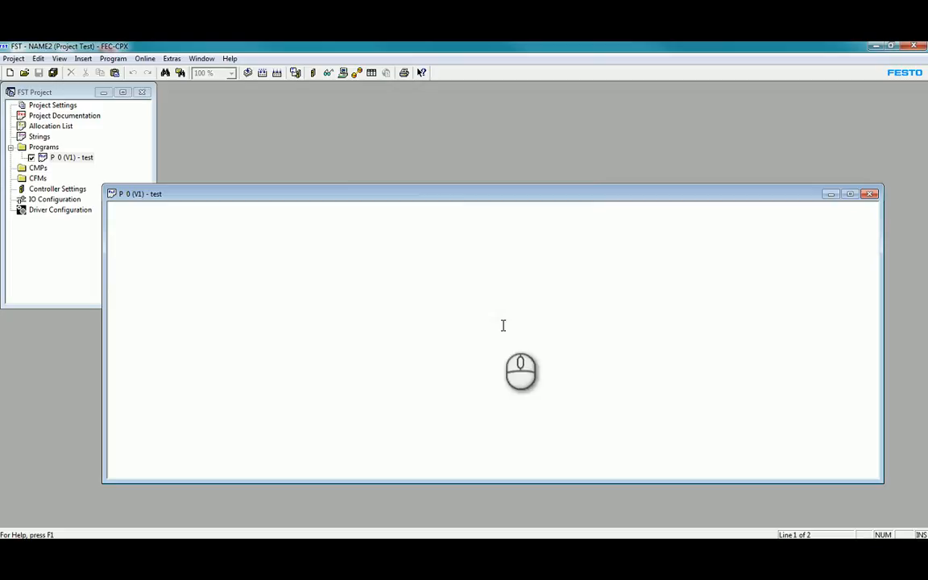